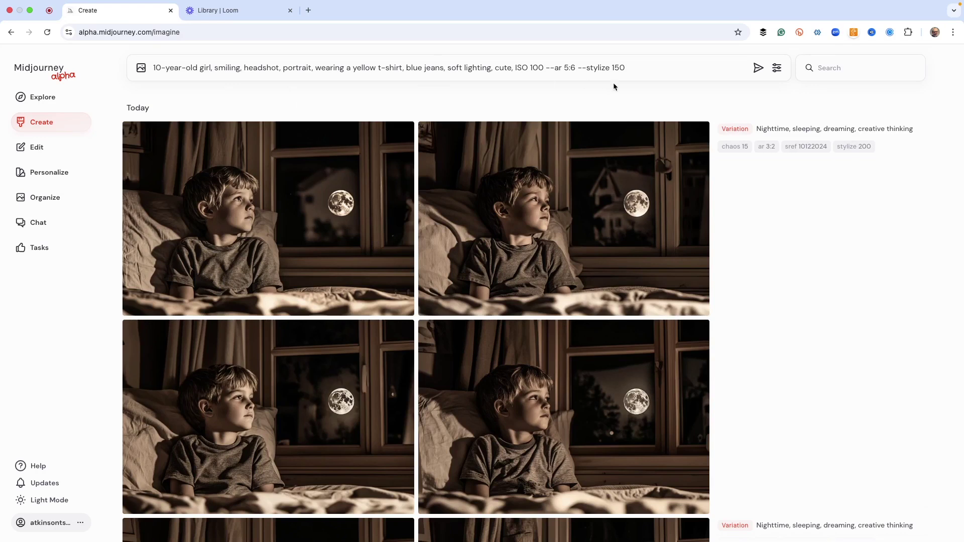
# Submit the smiling girl portrait prompt and open the fourth result full size.
pyautogui.click(629, 69)
pyautogui.press('Return')
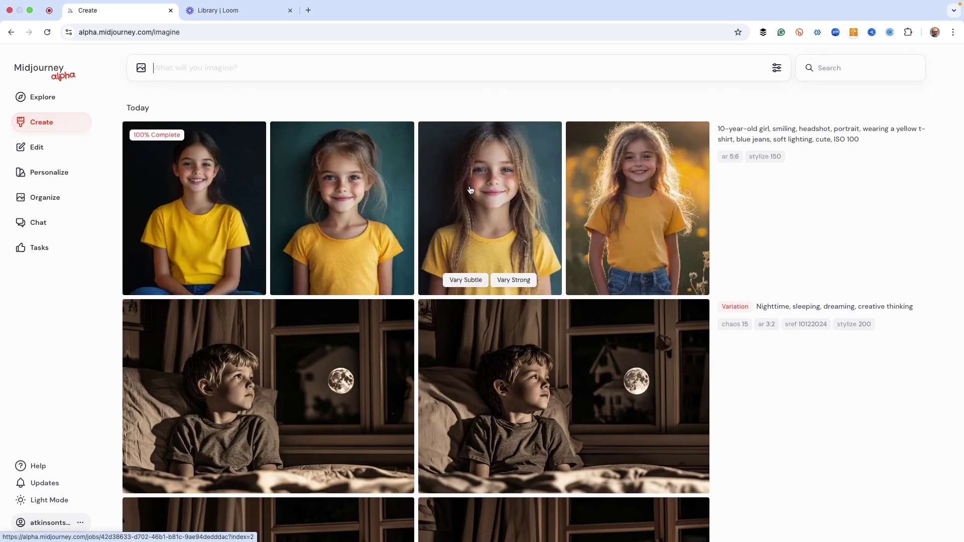
pyautogui.click(637, 195)
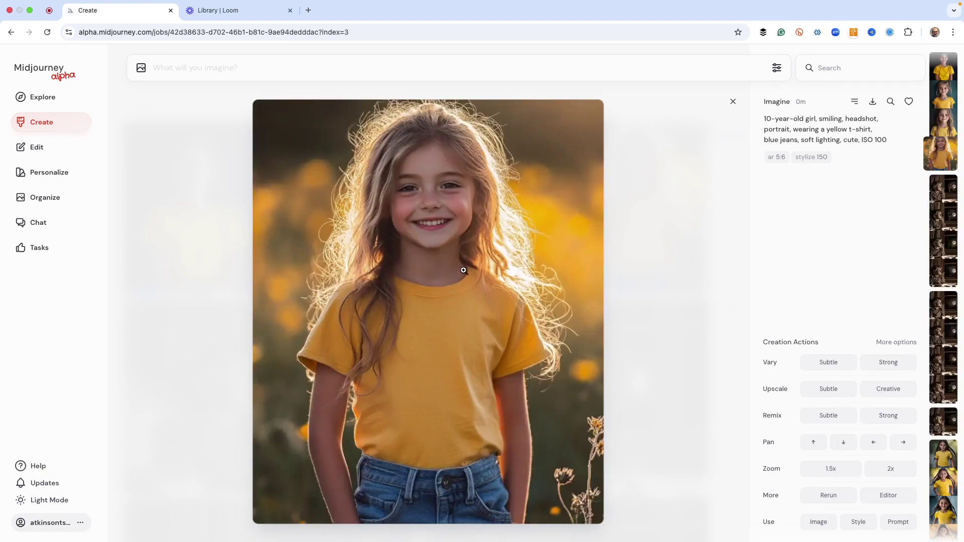
# Browse the portraits and stop on the freckled, long-haired girl with the teal backdrop.
pyautogui.press('Left')
pyautogui.press('Left')
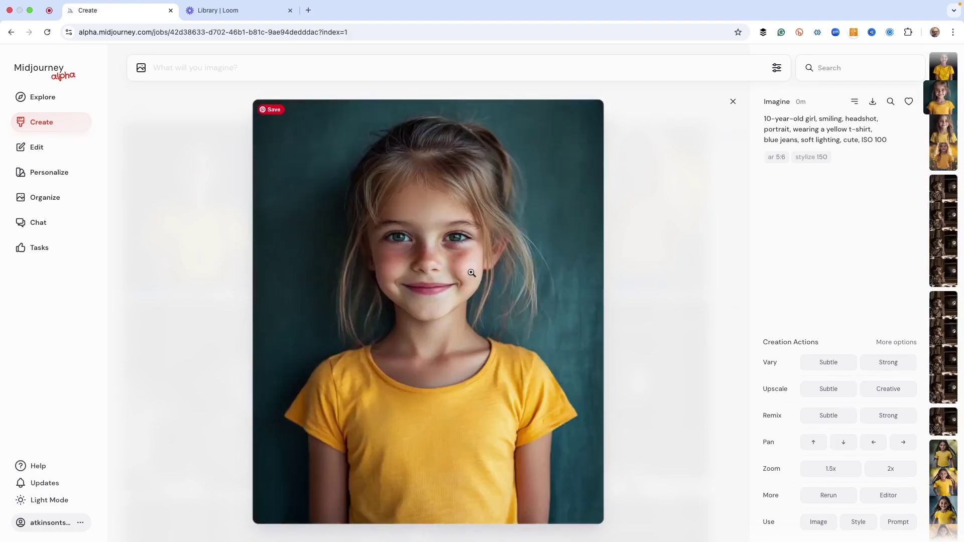
pyautogui.press('Left')
pyautogui.press('Right')
pyautogui.press('Right')
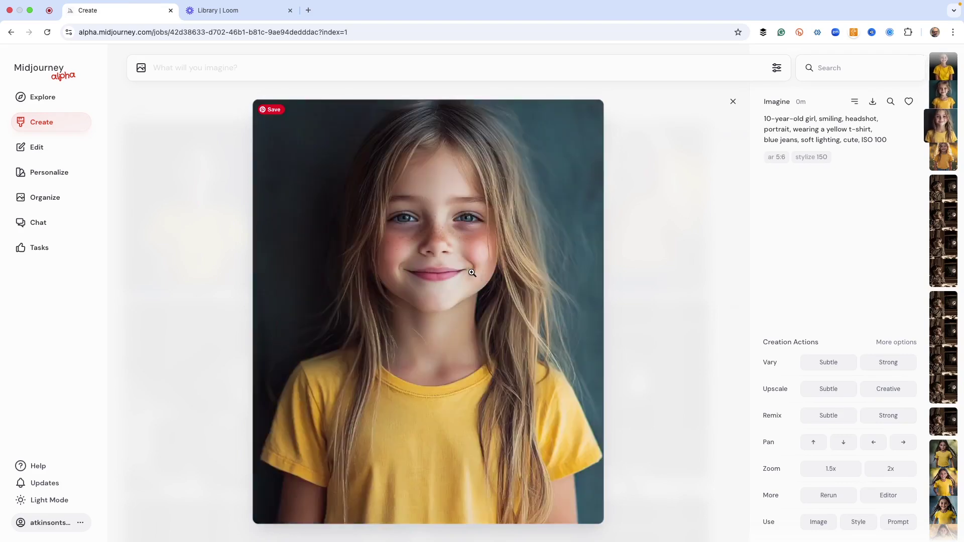
pyautogui.press('Left')
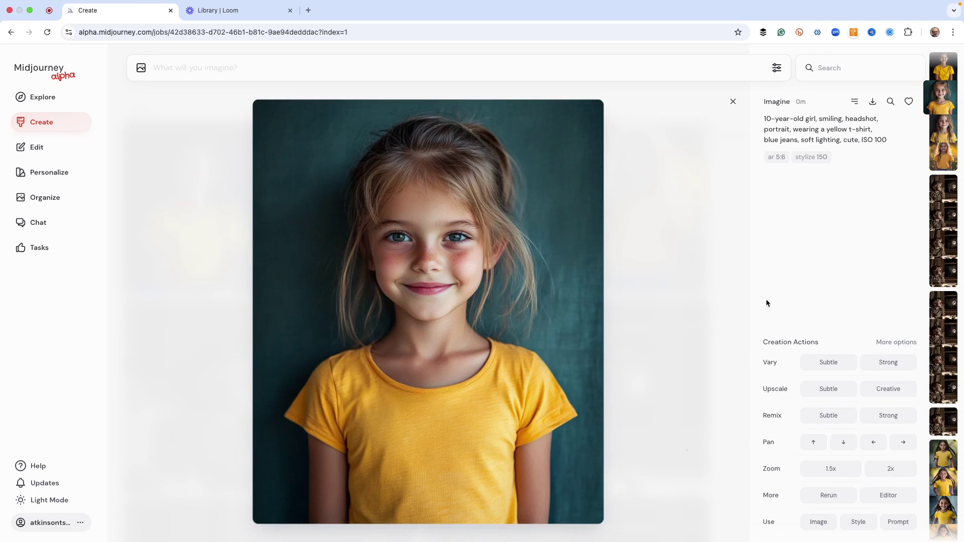
# Copy the teal-backdrop portrait's seed from its options menu.
pyautogui.click(855, 101)
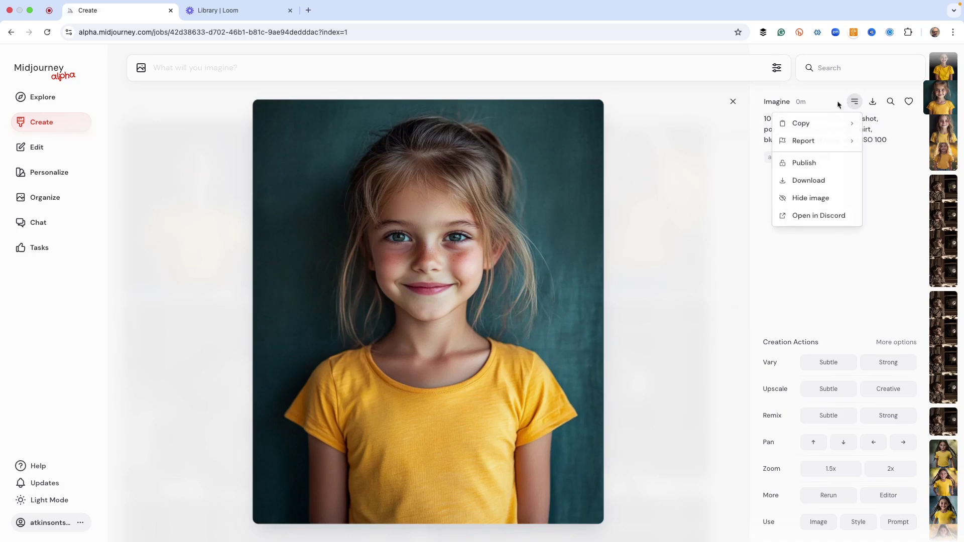
pyautogui.click(825, 269)
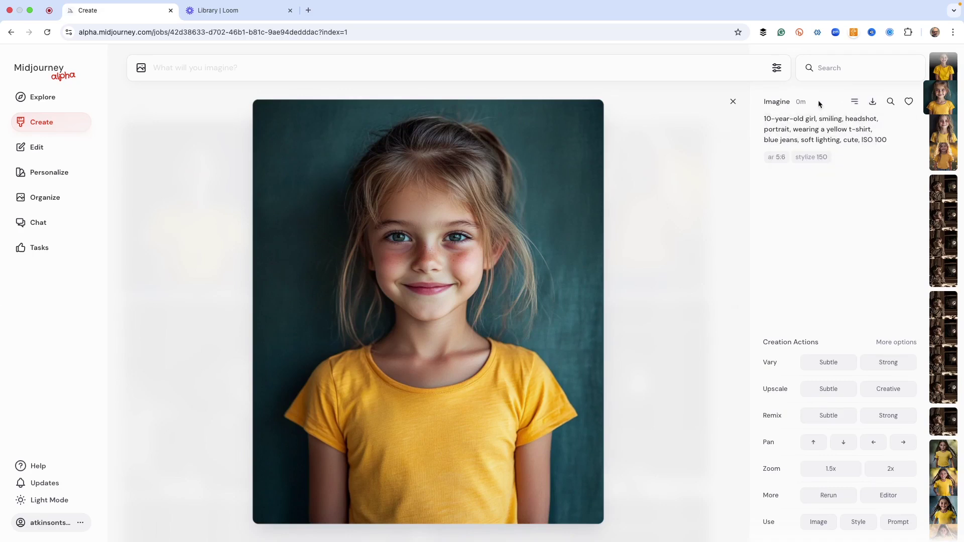
pyautogui.click(855, 101)
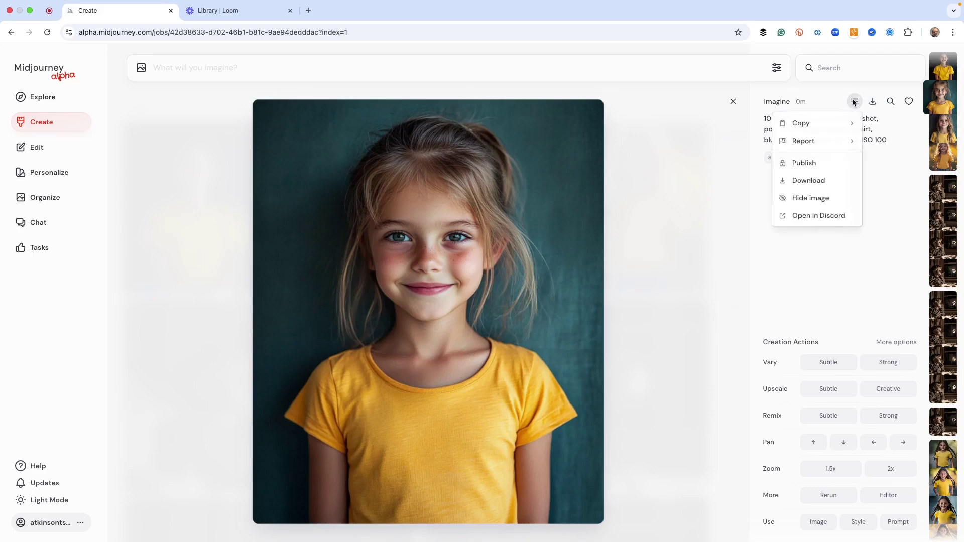
pyautogui.moveTo(859, 131)
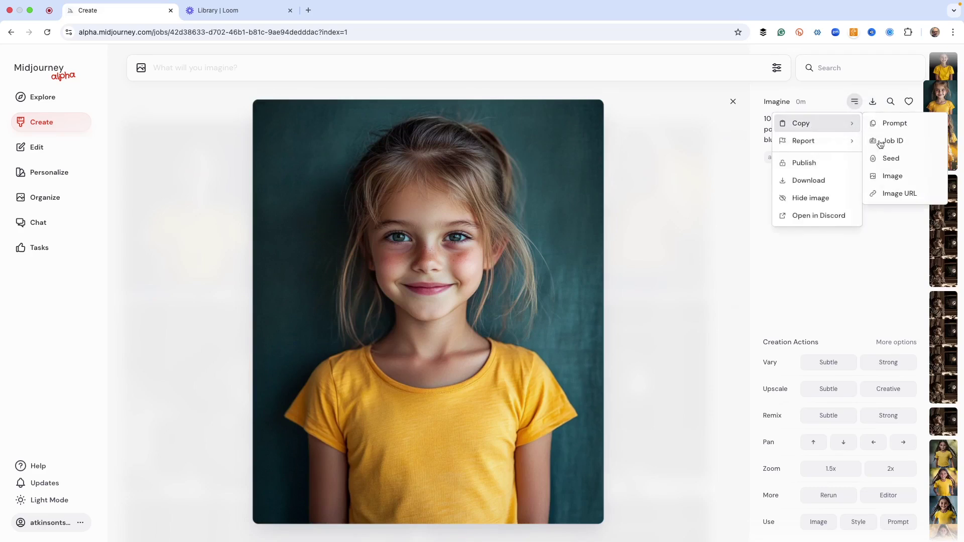
pyautogui.click(890, 158)
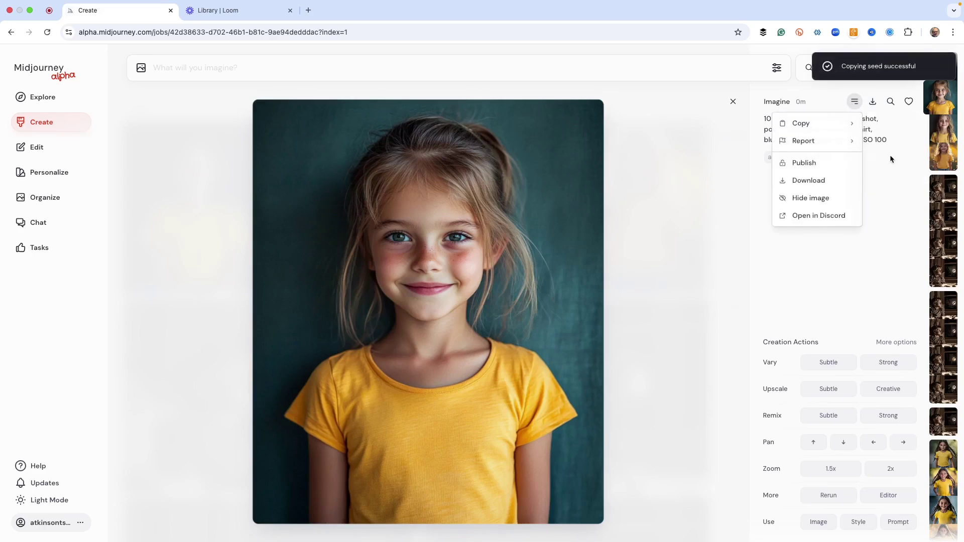
pyautogui.click(824, 255)
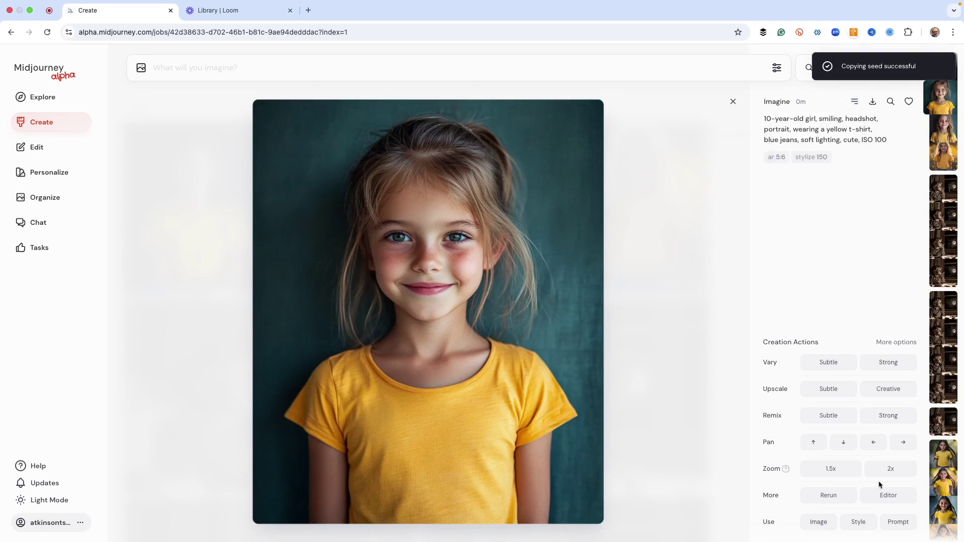
pyautogui.click(897, 523)
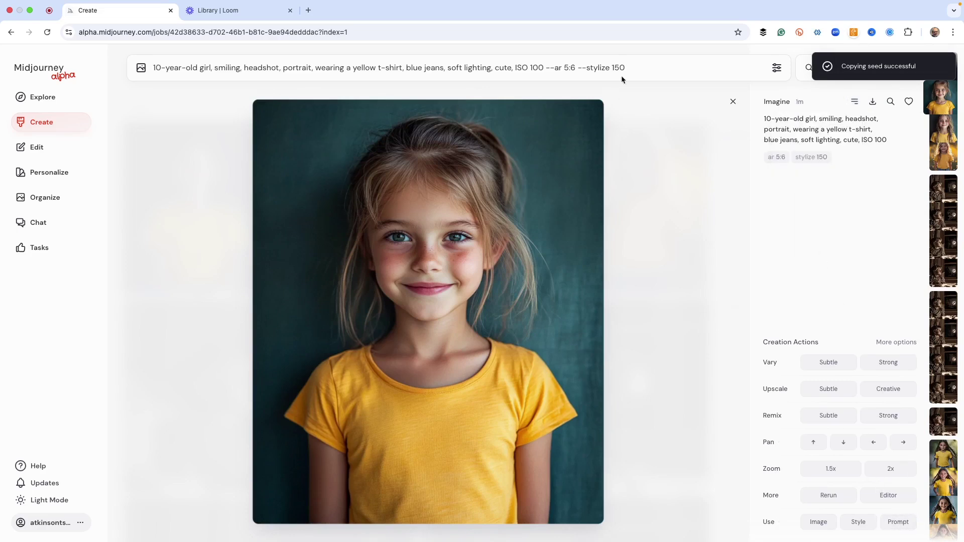
pyautogui.write('--')
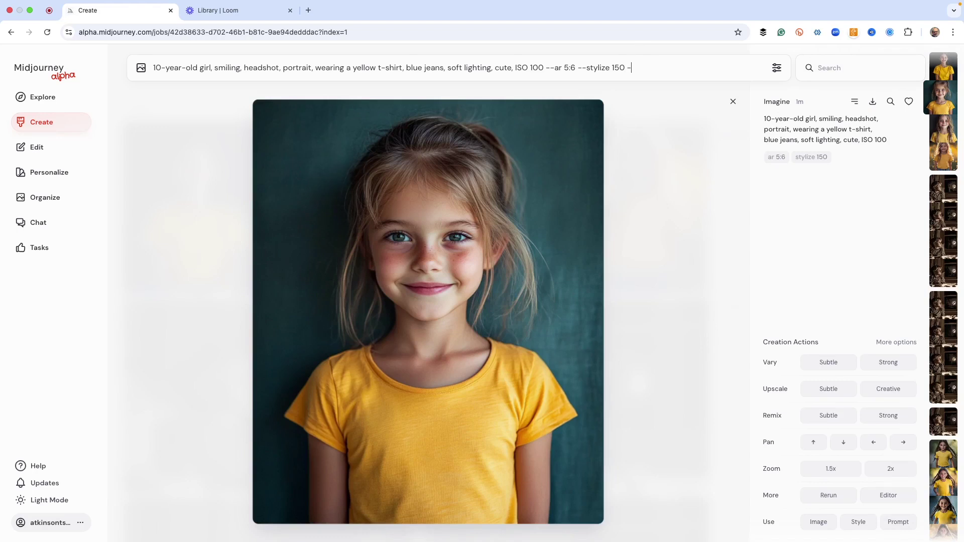
pyautogui.write('seed')
pyautogui.press('super+v')
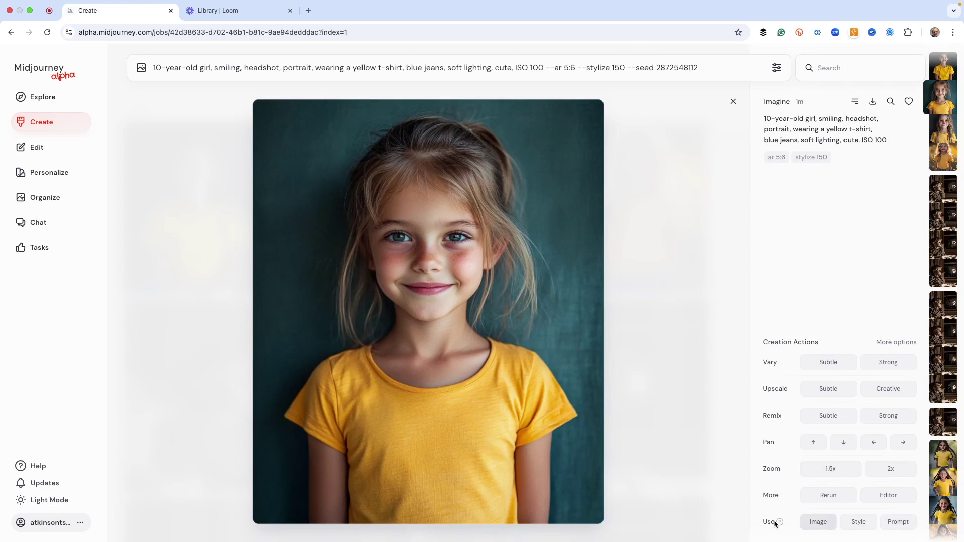
pyautogui.click(817, 523)
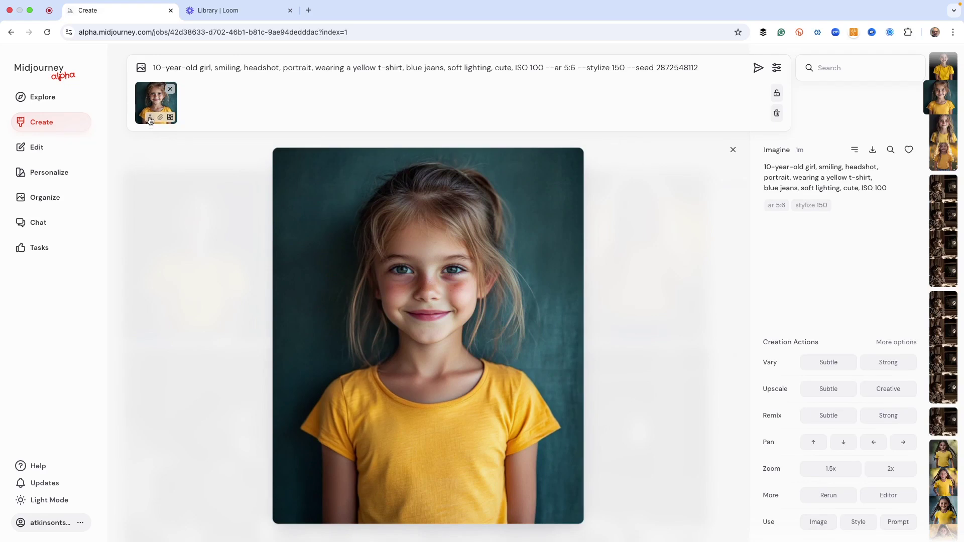
# Make the portrait a character reference, replace 'smiling' with {laughing, crying, shouting}, and submit.
pyautogui.click(150, 118)
pyautogui.click(238, 69)
pyautogui.press('BackSpace')
pyautogui.press('BackSpace')
pyautogui.press('BackSpace')
pyautogui.press('BackSpace')
pyautogui.press('BackSpace')
pyautogui.press('BackSpace')
pyautogui.press('BackSpace')
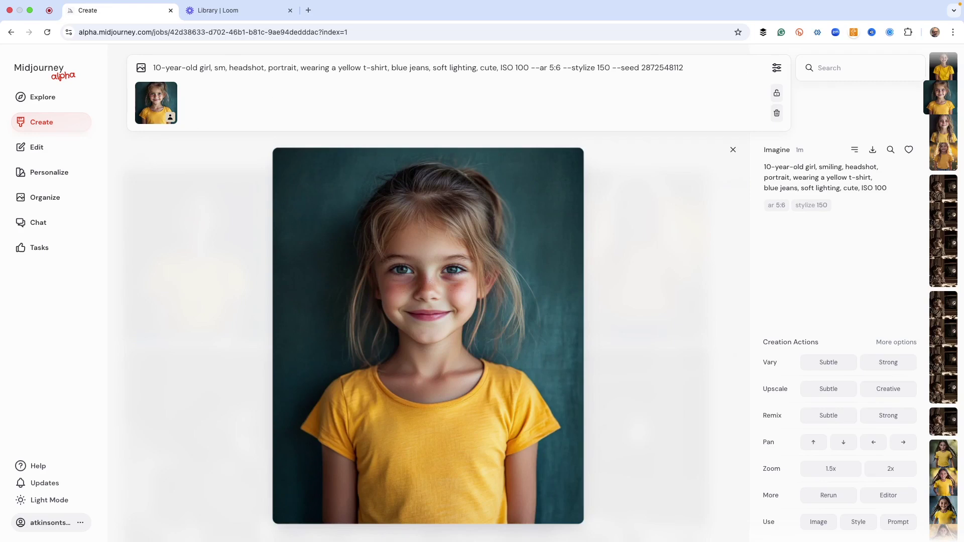
pyautogui.write('{')
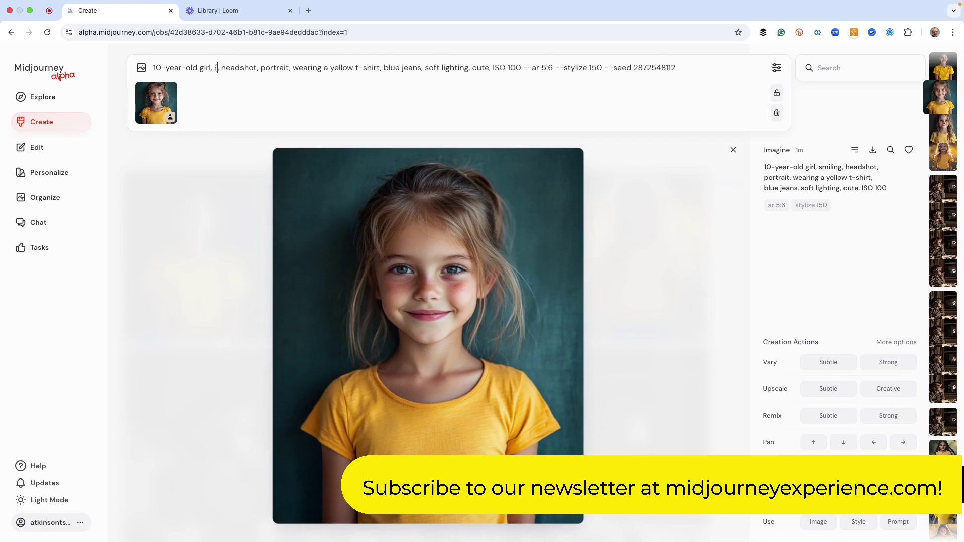
pyautogui.write('laughing, c')
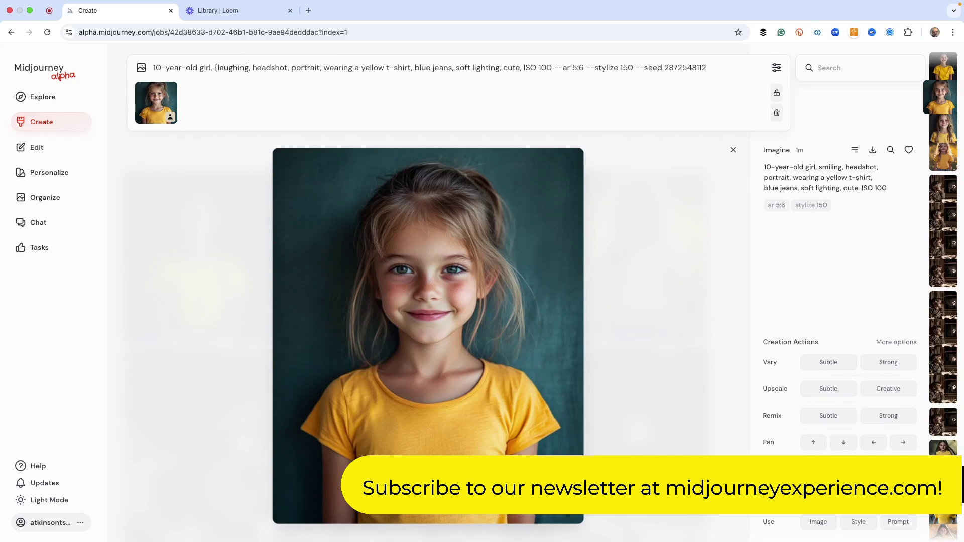
pyautogui.write('rying, ')
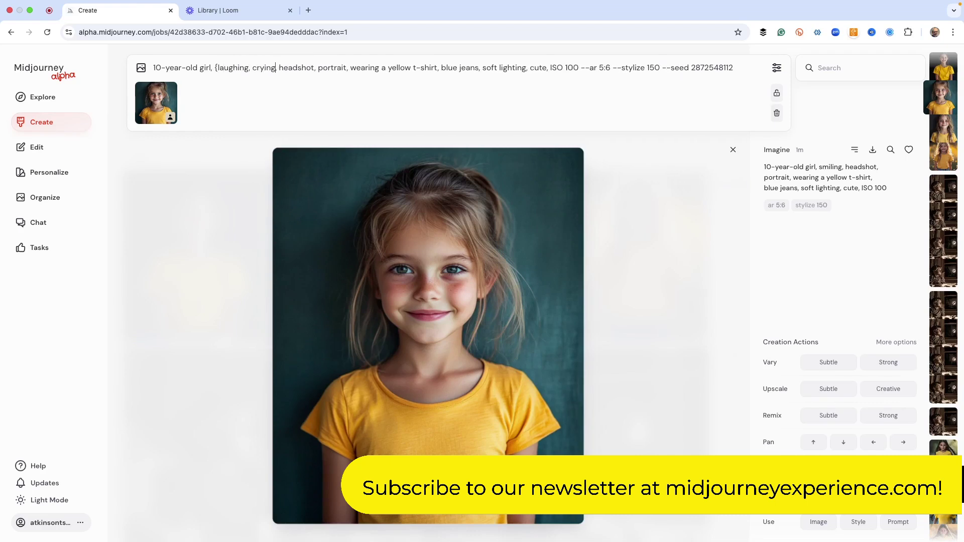
pyautogui.write('shouting')
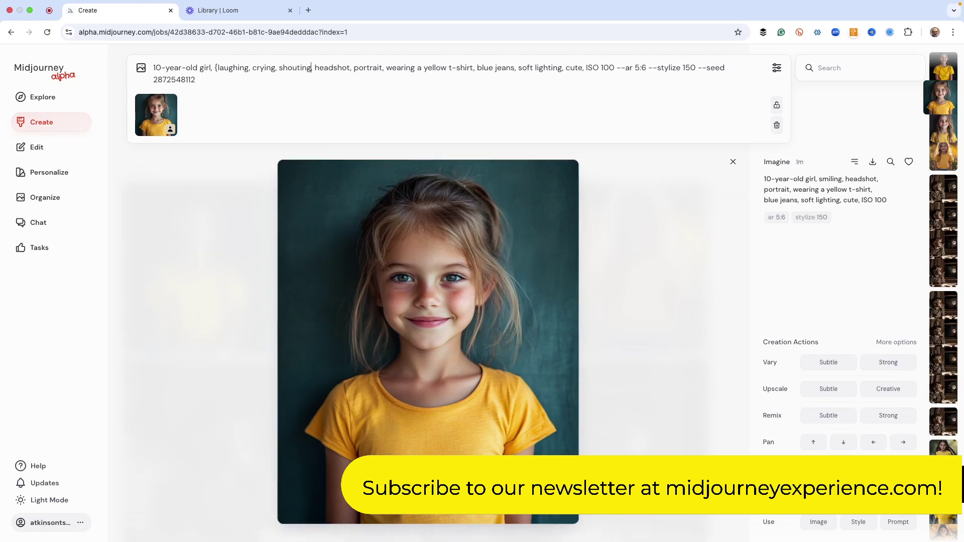
pyautogui.write('}')
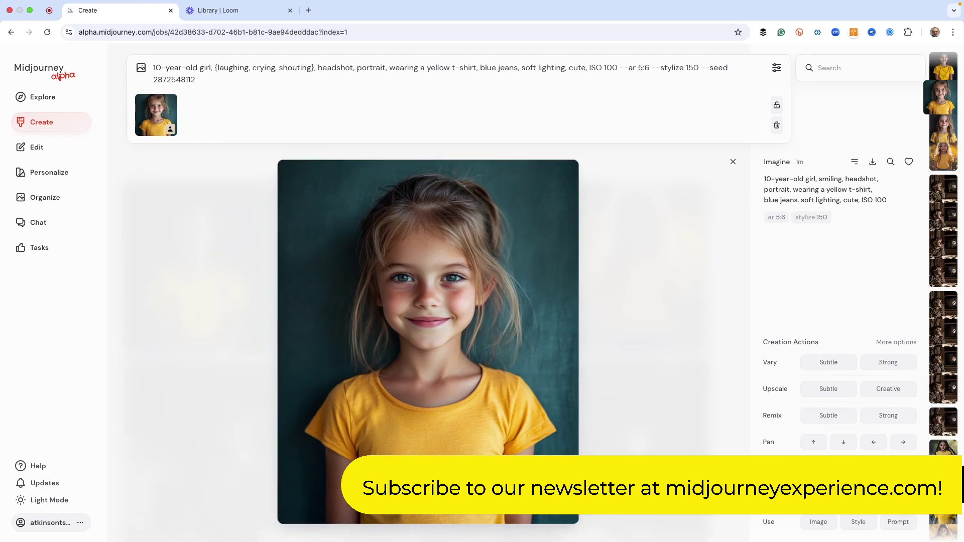
pyautogui.click(200, 79)
pyautogui.press('Return')
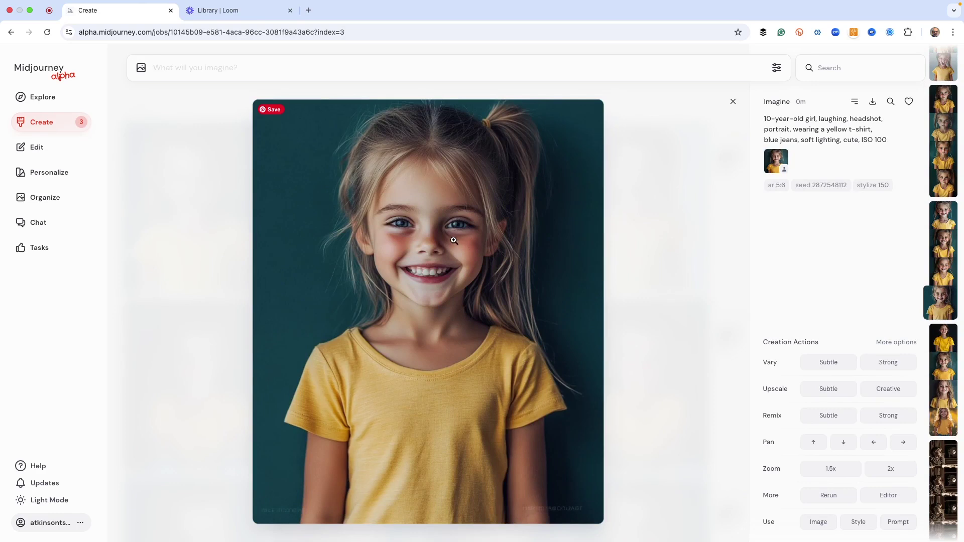
# Scroll through the lightbox back to the first shouting-girl image of the batch.
pyautogui.scroll(3, 454, 239)
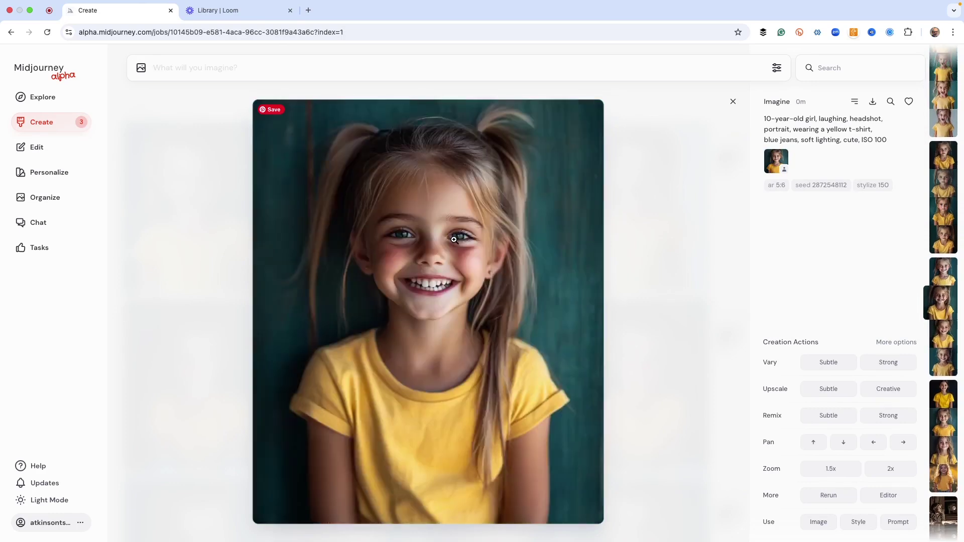
pyautogui.scroll(3, 455, 239)
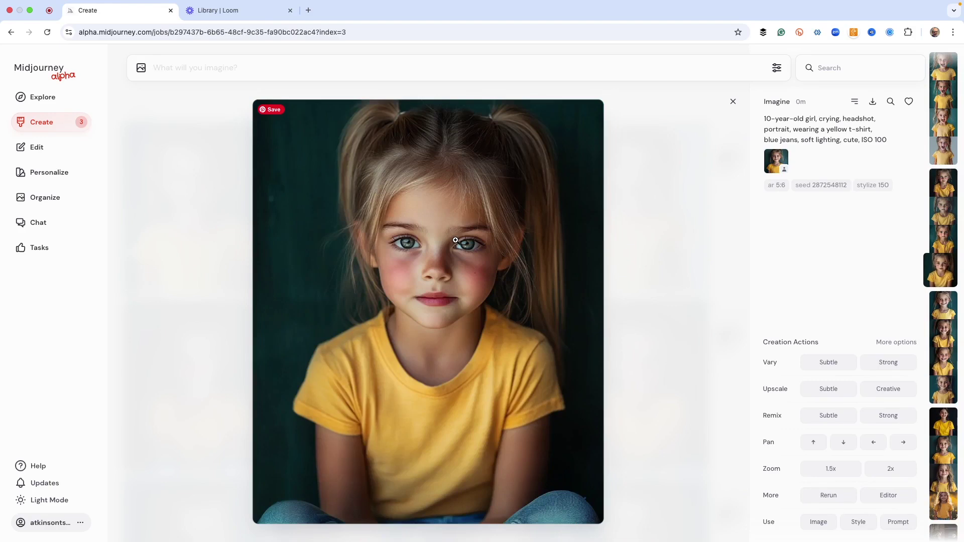
pyautogui.scroll(-1, 457, 240)
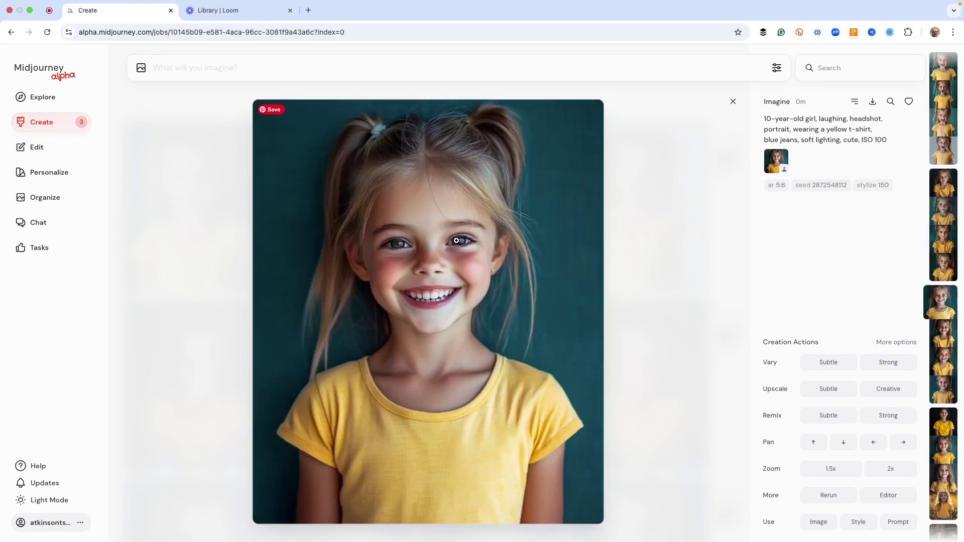
pyautogui.scroll(2, 457, 241)
pyautogui.scroll(-2, 458, 241)
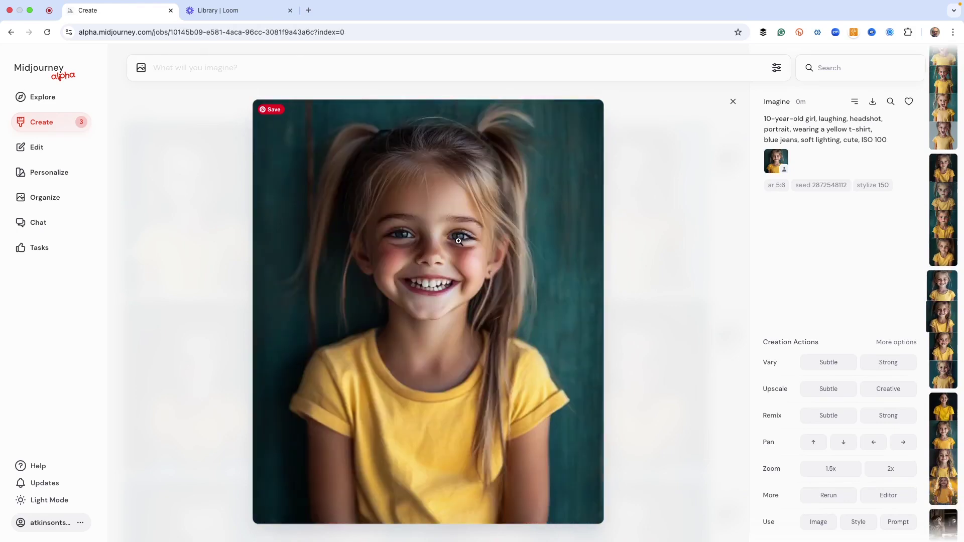
pyautogui.scroll(-1, 485, 331)
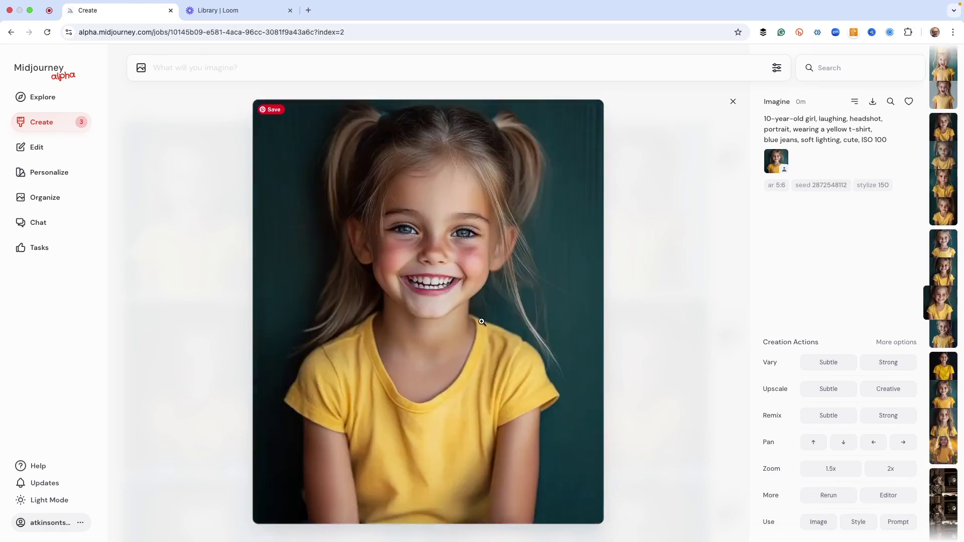
pyautogui.scroll(3, 482, 314)
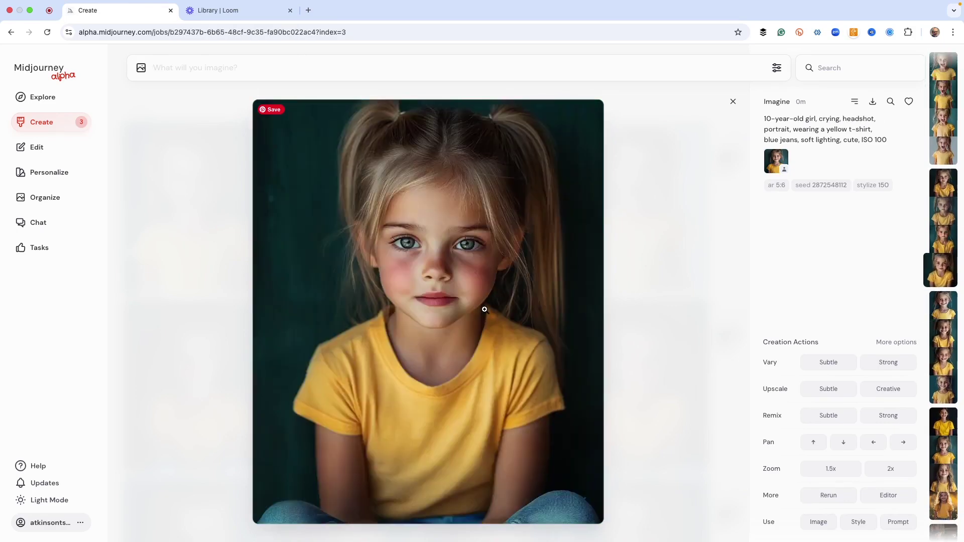
pyautogui.scroll(3, 485, 309)
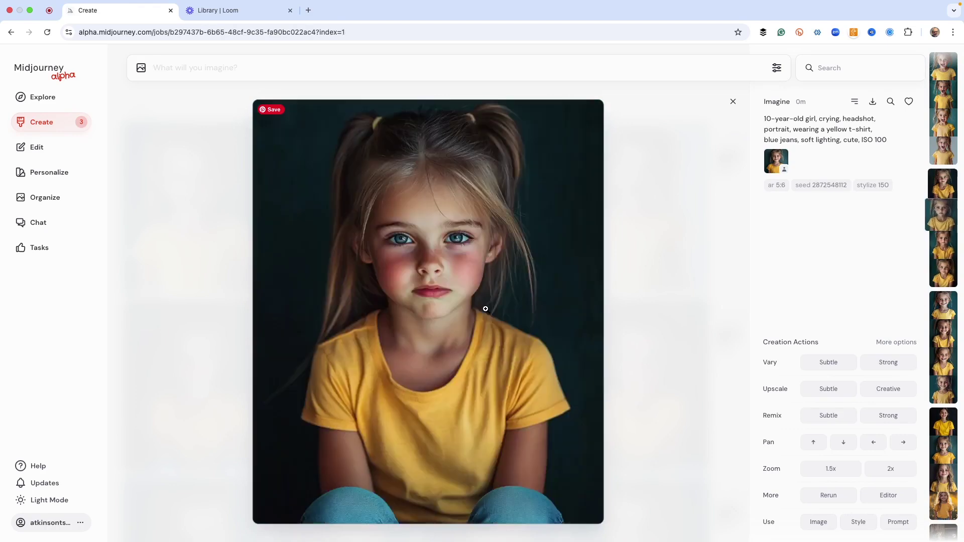
pyautogui.scroll(2, 485, 309)
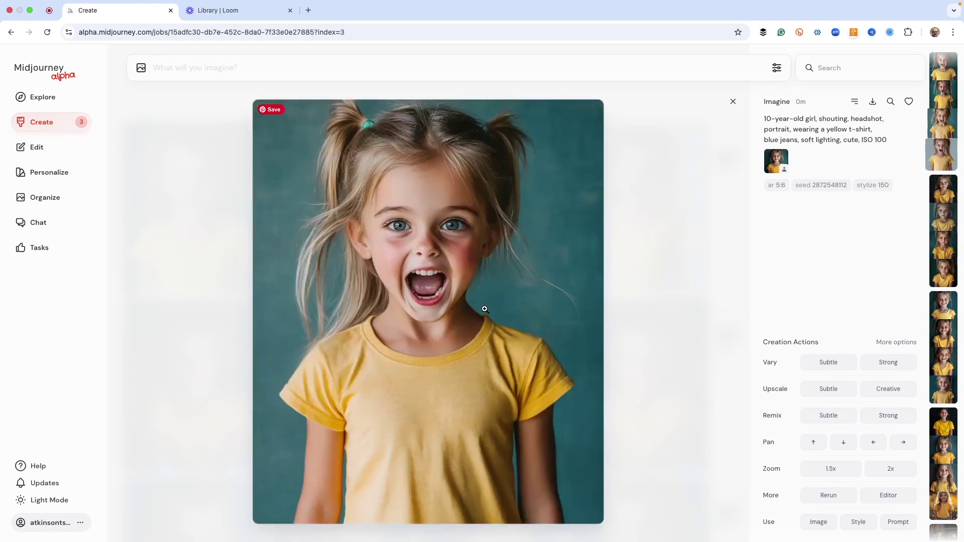
pyautogui.scroll(2, 484, 309)
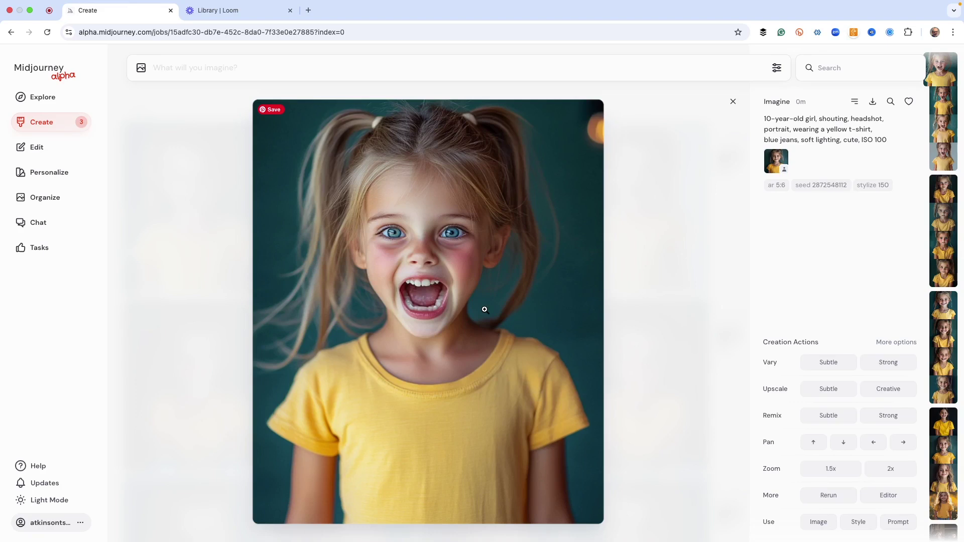
# Reuse the shouting-girl prompt, replacing 'shouting' with {riding a bike, running, jumping}.
pyautogui.click(892, 523)
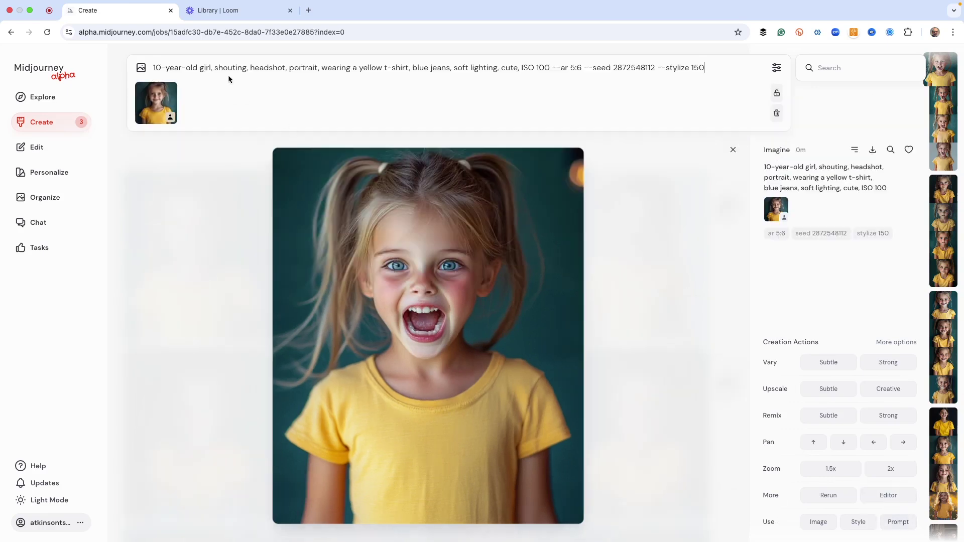
pyautogui.click(244, 67)
pyautogui.press('BackSpace')
pyautogui.press('BackSpace')
pyautogui.press('BackSpace')
pyautogui.press('BackSpace')
pyautogui.press('BackSpace')
pyautogui.press('BackSpace')
pyautogui.press('BackSpace')
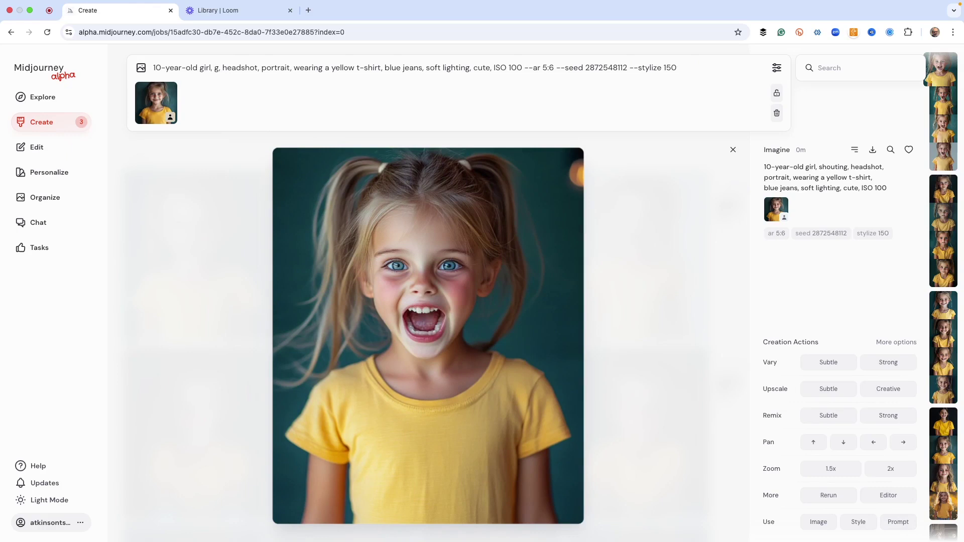
pyautogui.write('{riding a')
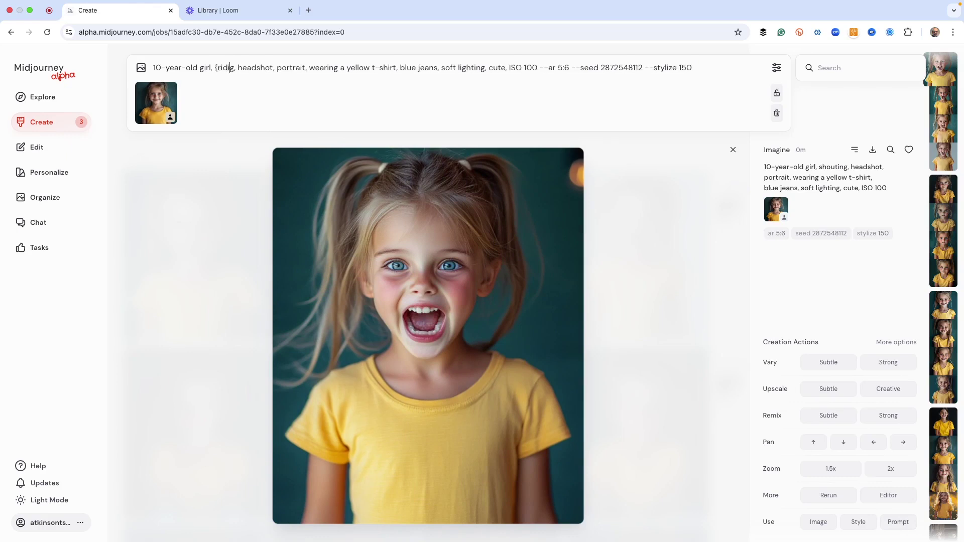
pyautogui.write(' bike,')
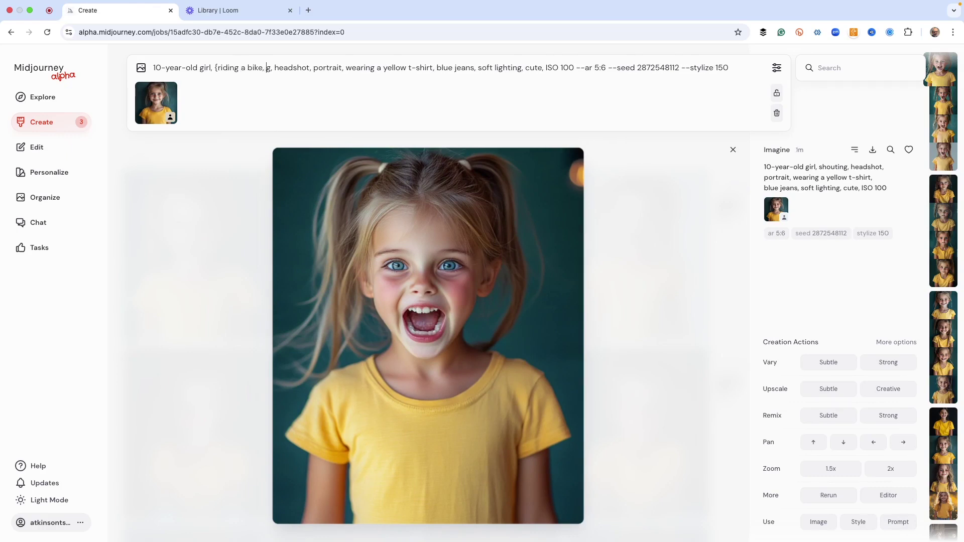
pyautogui.write('running, ju')
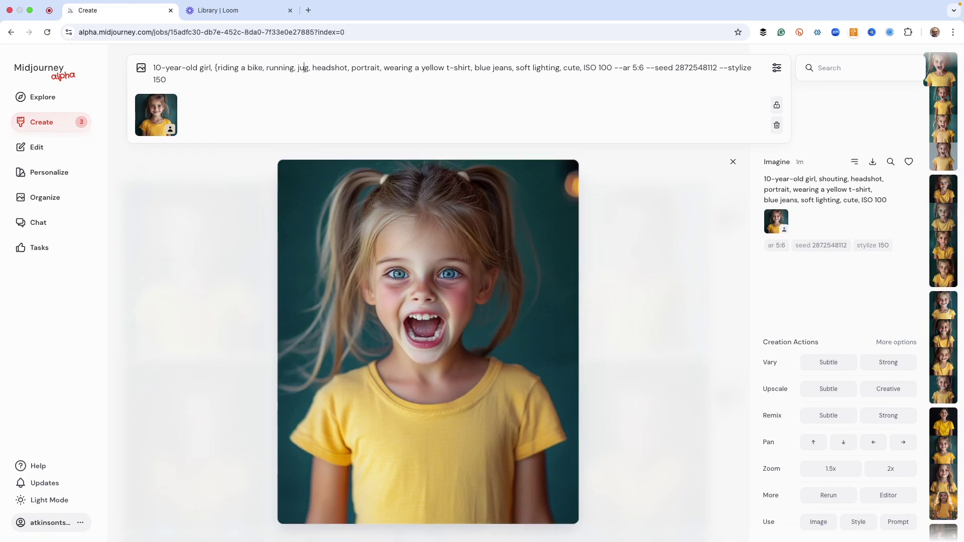
pyautogui.write('mping')
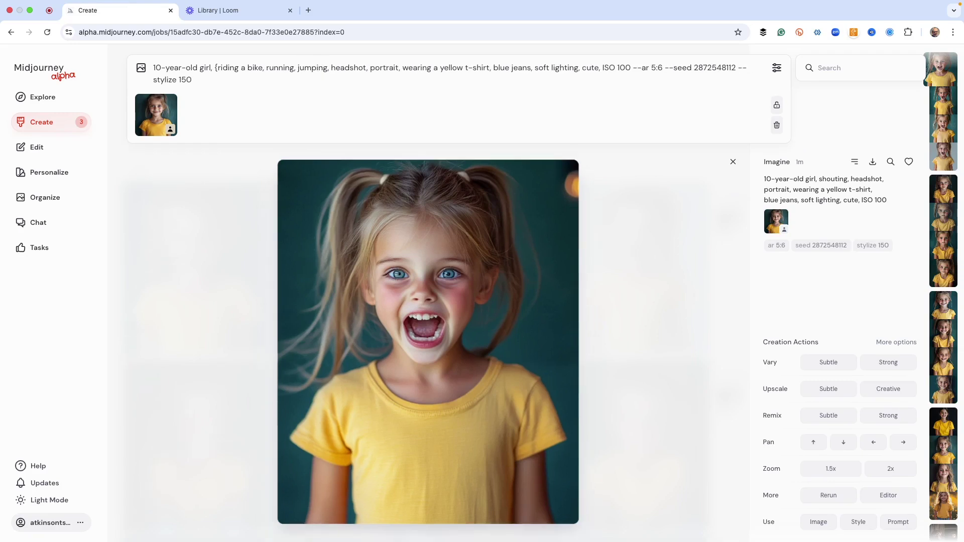
pyautogui.write('}')
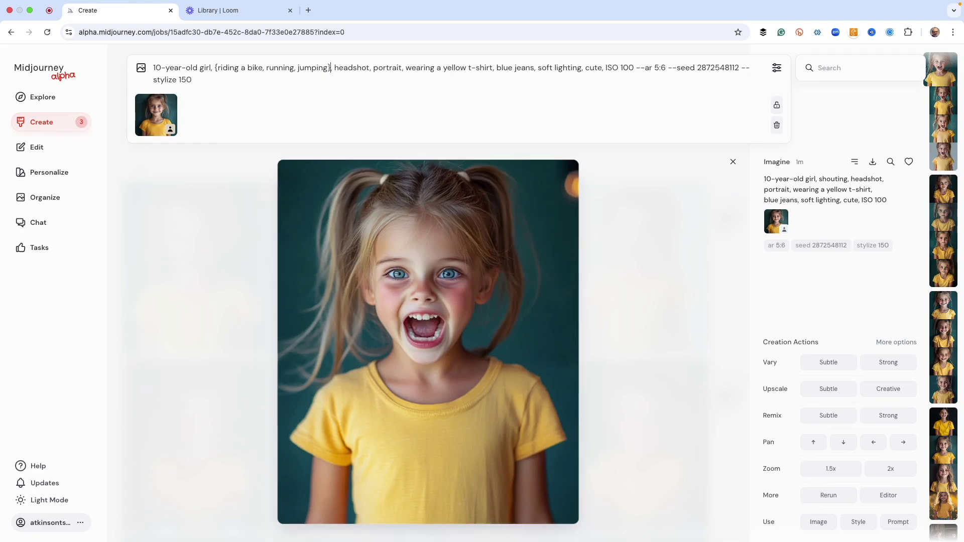
# Delete the --ar 5:6 aspect ratio parameter from the prompt.
pyautogui.click(666, 69)
pyautogui.press('BackSpace')
pyautogui.press('BackSpace')
pyautogui.press('BackSpace')
pyautogui.press('BackSpace')
pyautogui.press('BackSpace')
pyautogui.press('BackSpace')
pyautogui.press('BackSpace')
pyautogui.press('BackSpace')
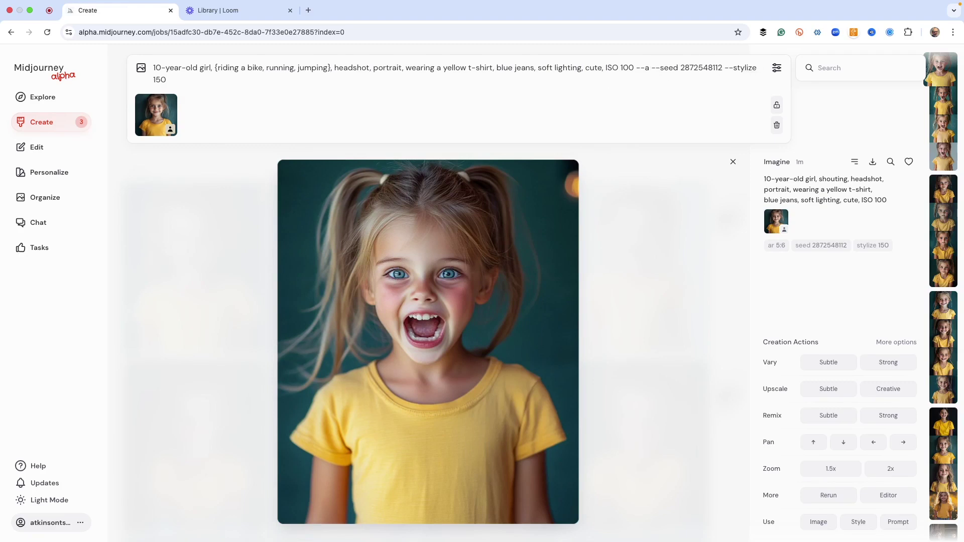
pyautogui.press('BackSpace')
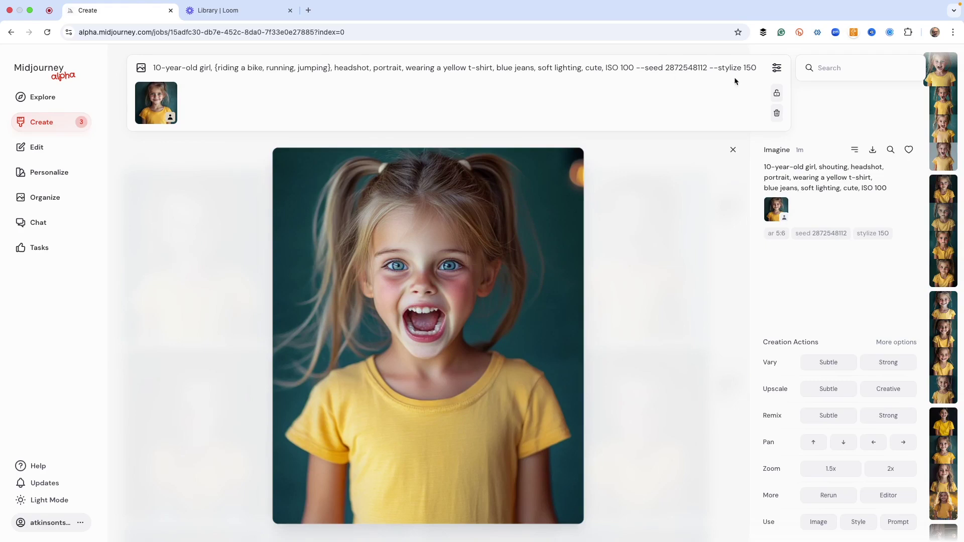
pyautogui.click(777, 67)
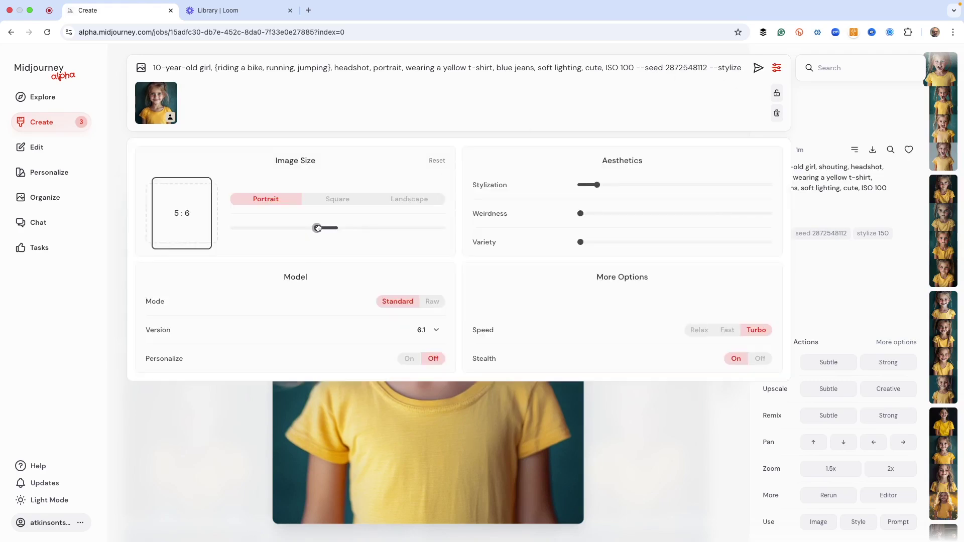
# Set the image size to Landscape 6:5 and submit the riding, running, jumping prompt.
pyautogui.moveTo(321, 229); pyautogui.dragTo(367, 229)
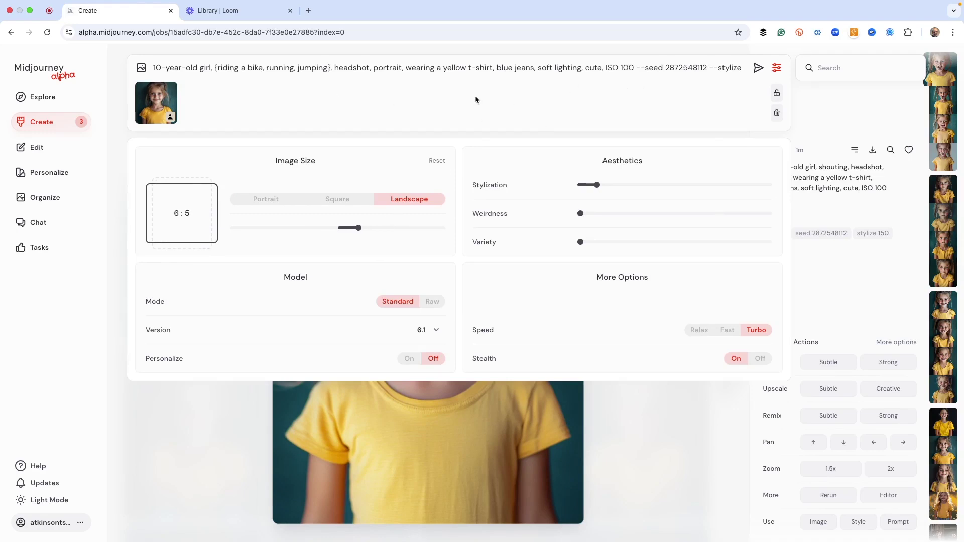
pyautogui.press('Return')
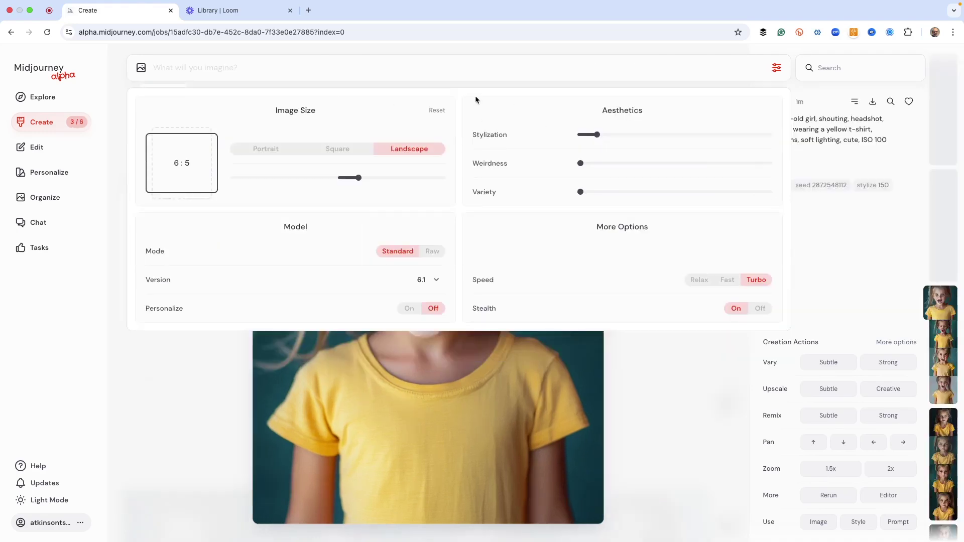
pyautogui.click(697, 382)
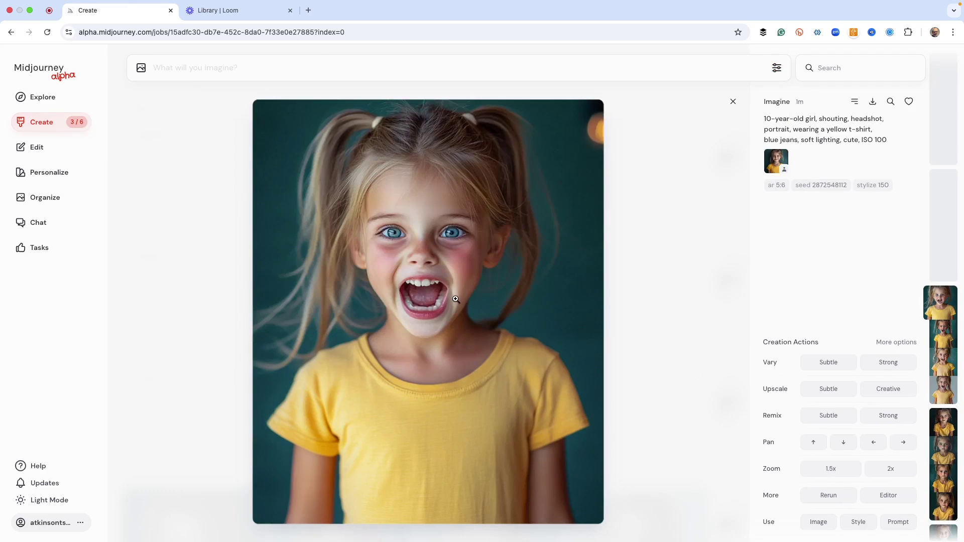
# Scroll the lightbox to the first 6:5 result showing the girl riding a bike.
pyautogui.scroll(-4, 456, 300)
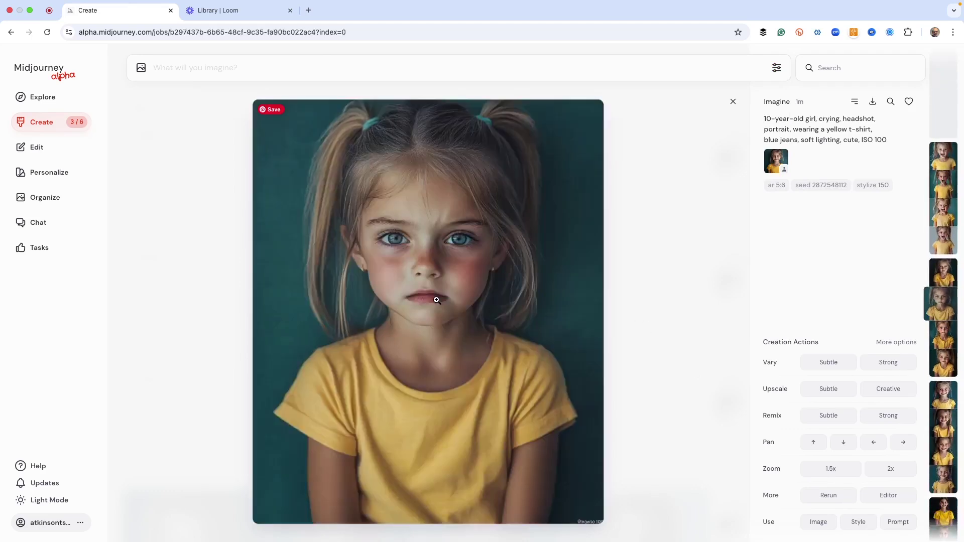
pyautogui.scroll(-4, 436, 299)
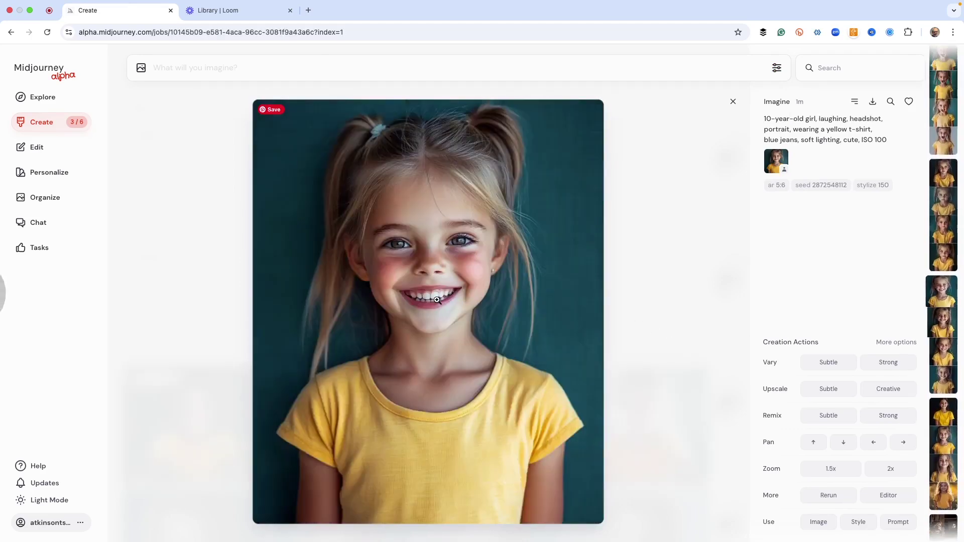
pyautogui.scroll(-5, 437, 300)
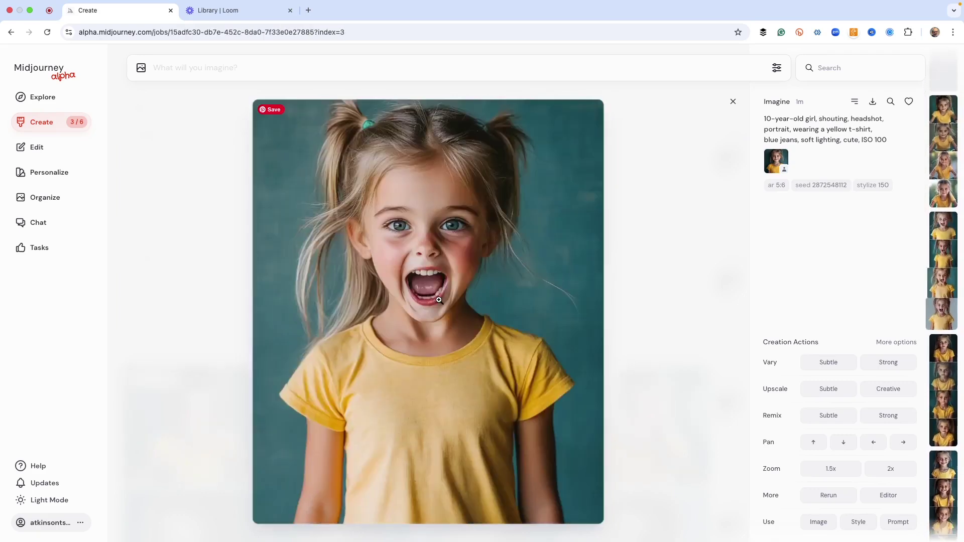
pyautogui.scroll(-2, 439, 299)
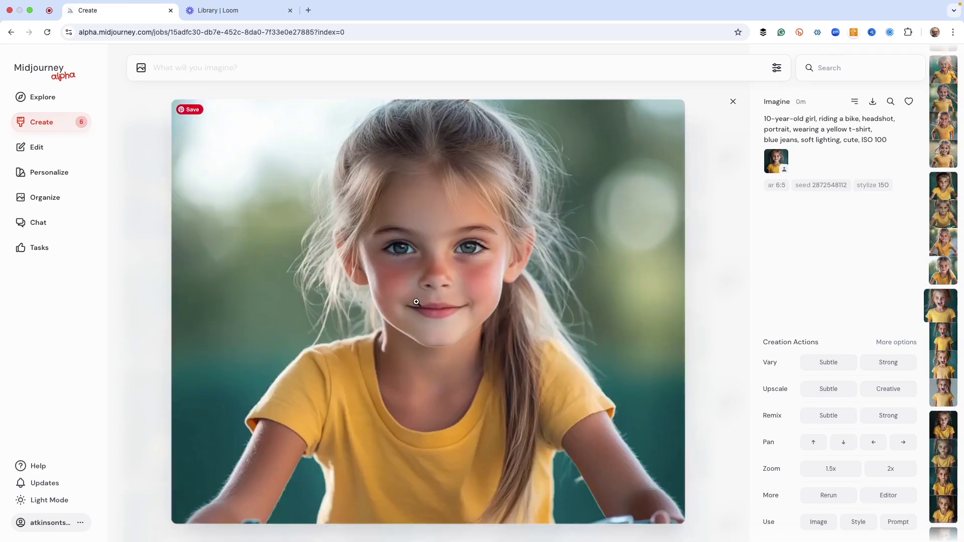
# Scroll through the bike, running and jumping results back to a 5:6 shouting-girl portrait.
pyautogui.scroll(2, 425, 300)
pyautogui.scroll(3, 416, 303)
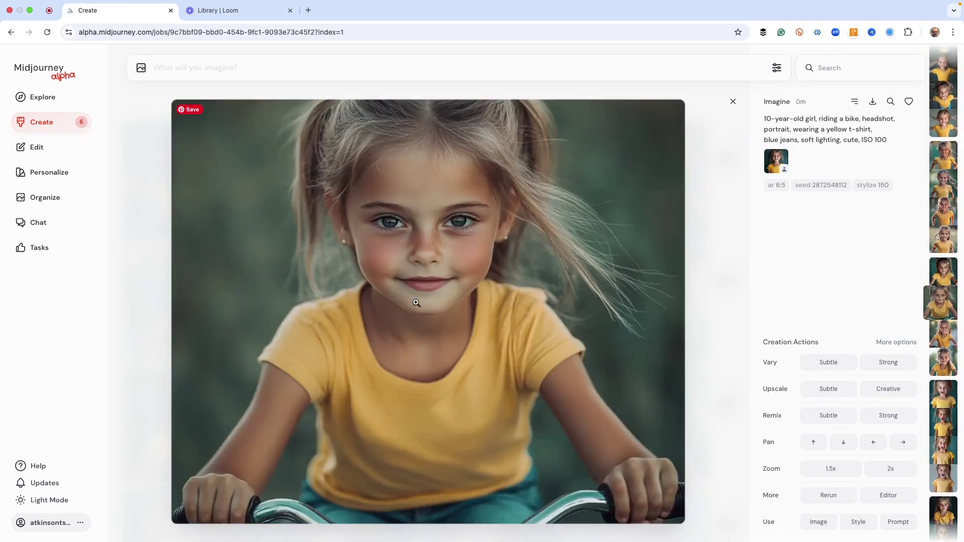
pyautogui.scroll(2, 416, 303)
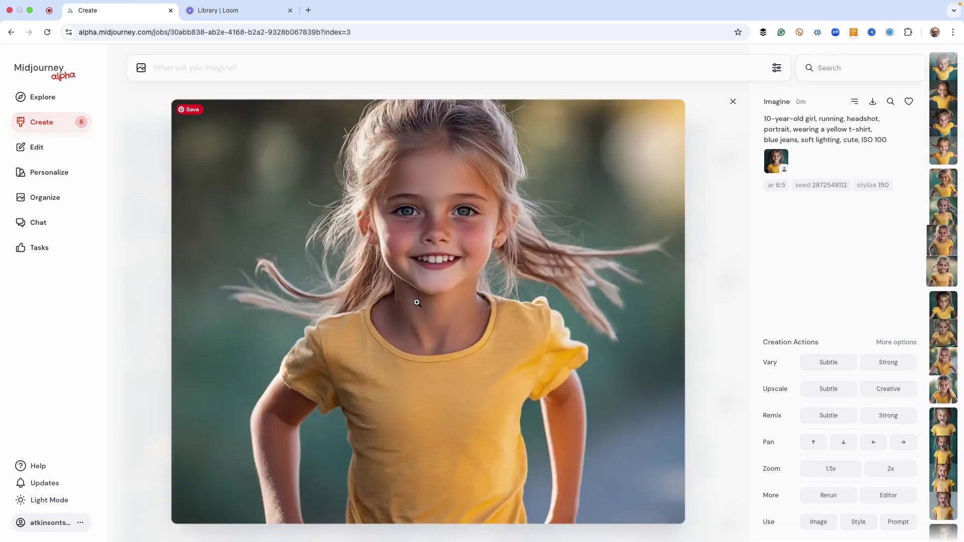
pyautogui.scroll(3, 419, 303)
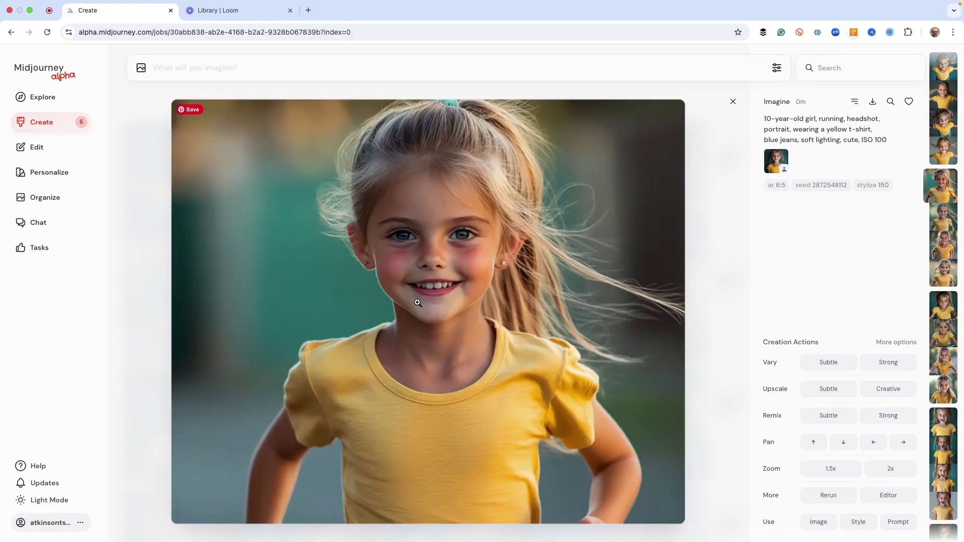
pyautogui.scroll(1, 418, 303)
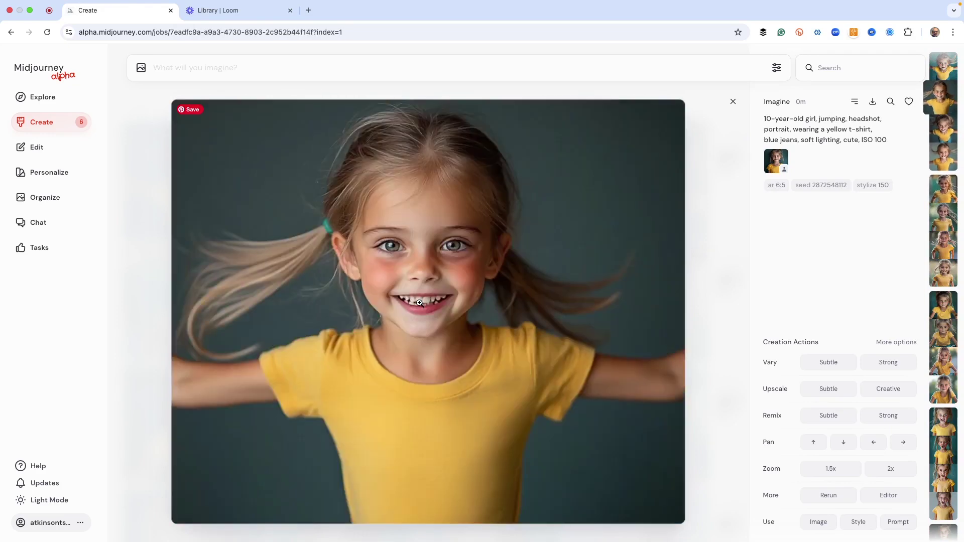
pyautogui.scroll(1, 419, 302)
pyautogui.scroll(-3, 421, 303)
pyautogui.scroll(-3, 422, 303)
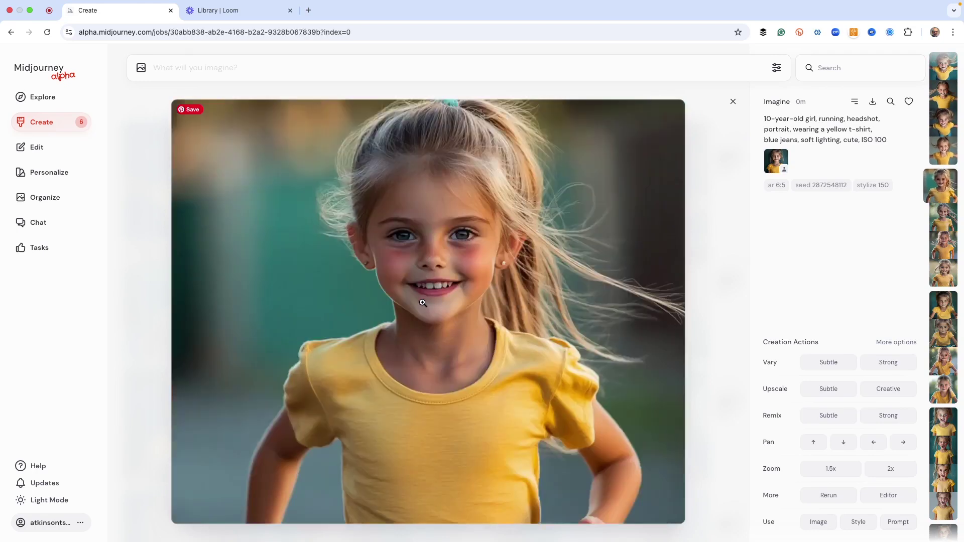
pyautogui.scroll(-3, 423, 303)
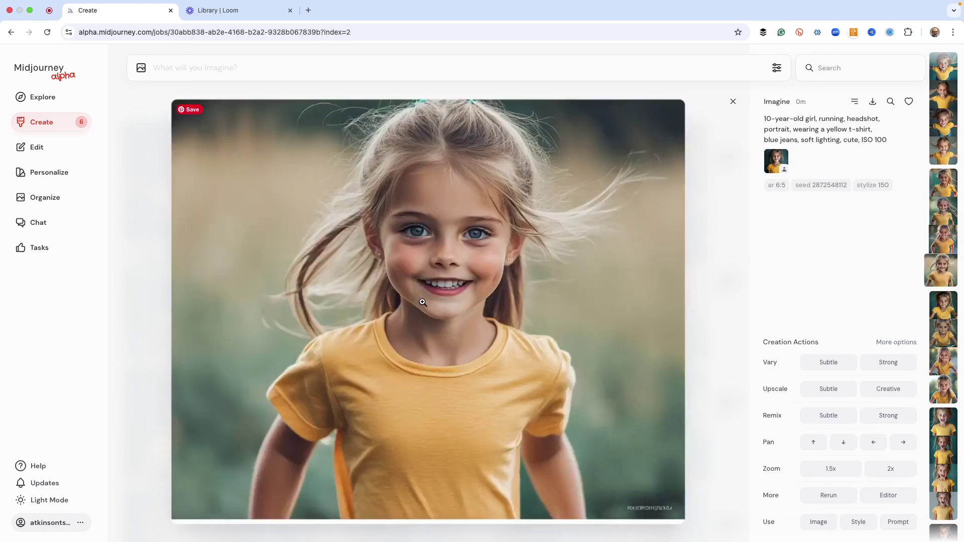
pyautogui.scroll(-2, 423, 302)
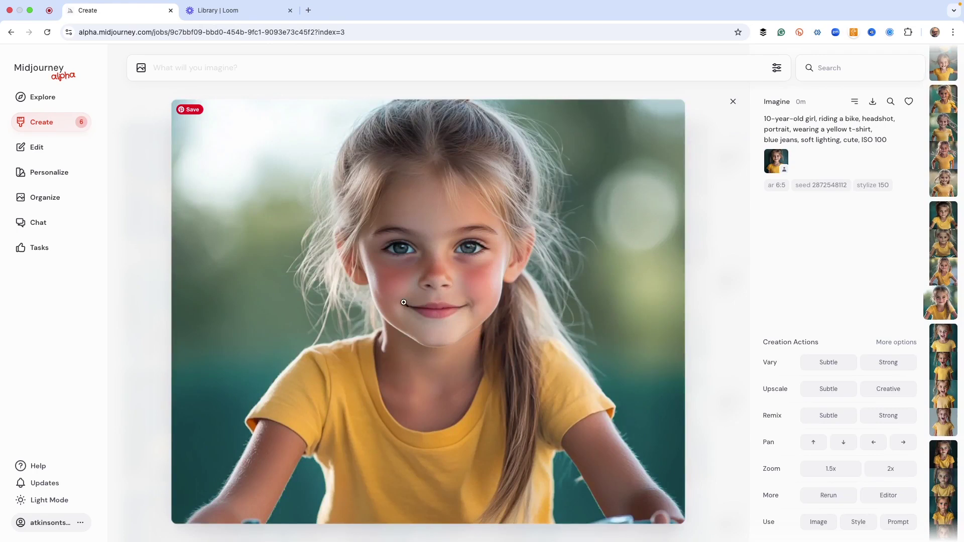
pyautogui.scroll(-1, 390, 308)
# Scroll past the crying portrait to the laughing 5:6 girl portrait.
pyautogui.scroll(-4, 438, 313)
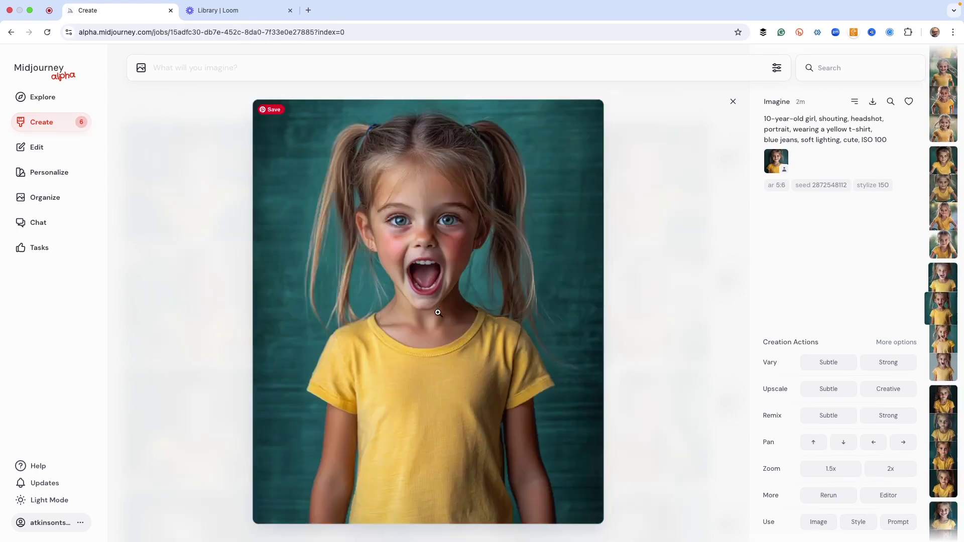
pyautogui.scroll(-4, 438, 312)
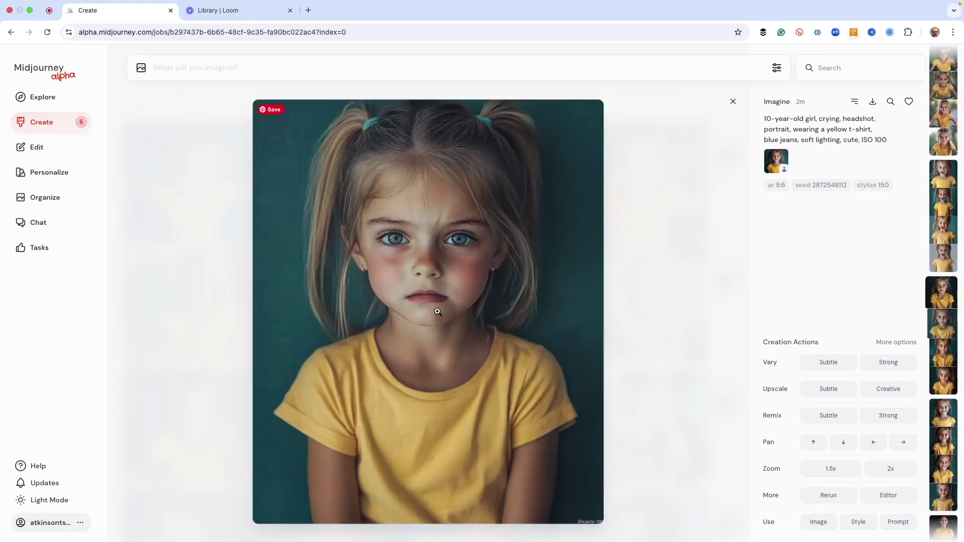
pyautogui.scroll(-2, 438, 312)
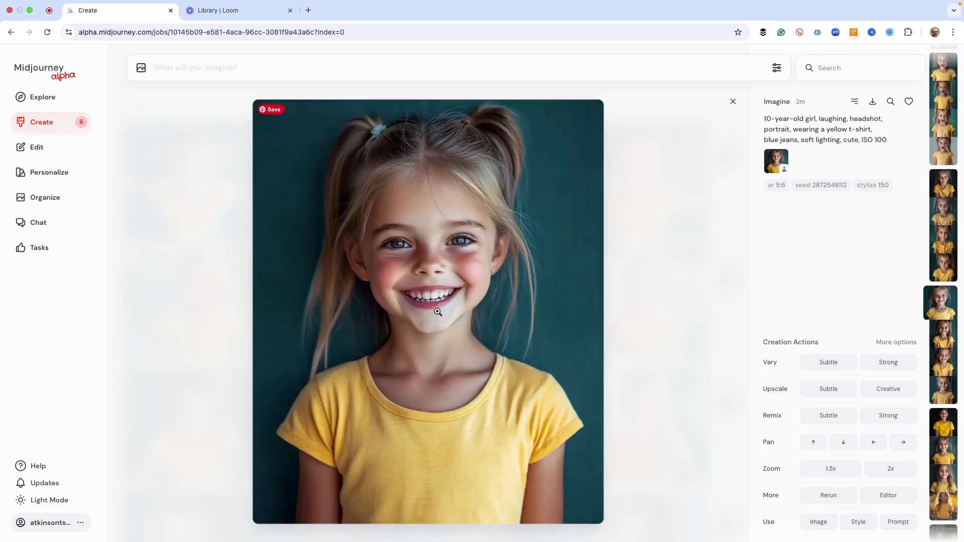